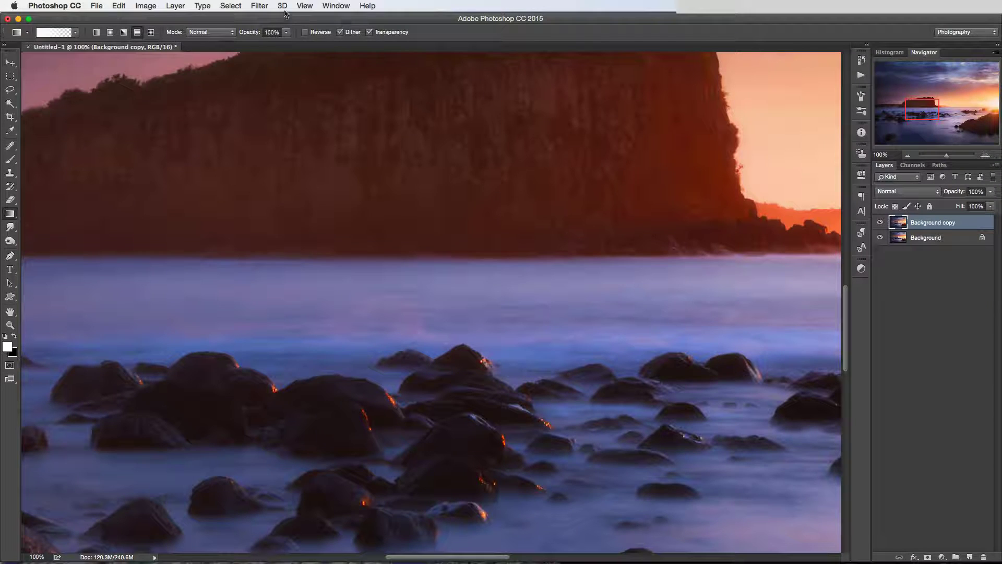
Preview High Pass on Background copy, trying radii up to about 4 pixels before settling on 1.5 pixels.
{"action": "left_click", "coordinate": [259, 6]}
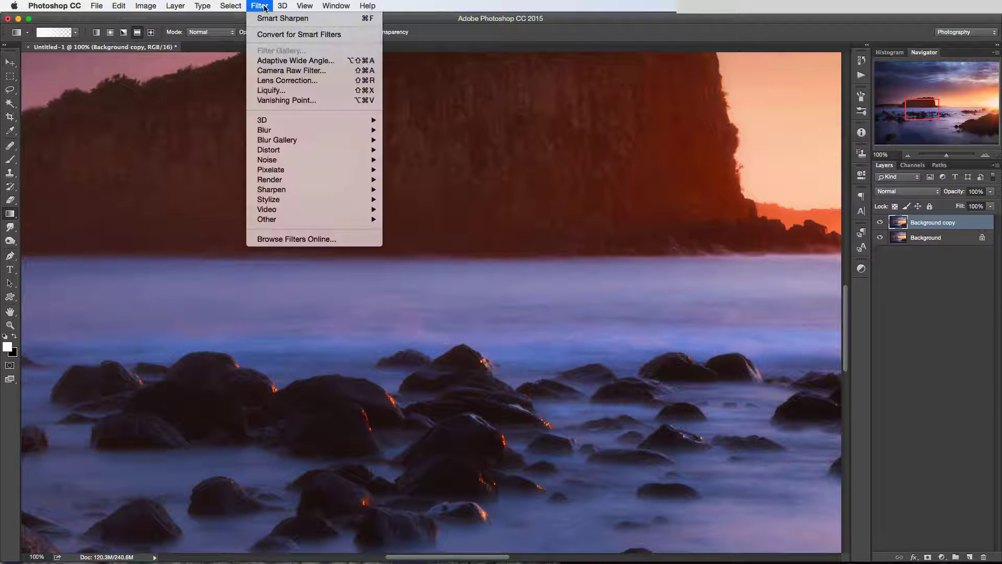
{"action": "mouse_move", "coordinate": [287, 219]}
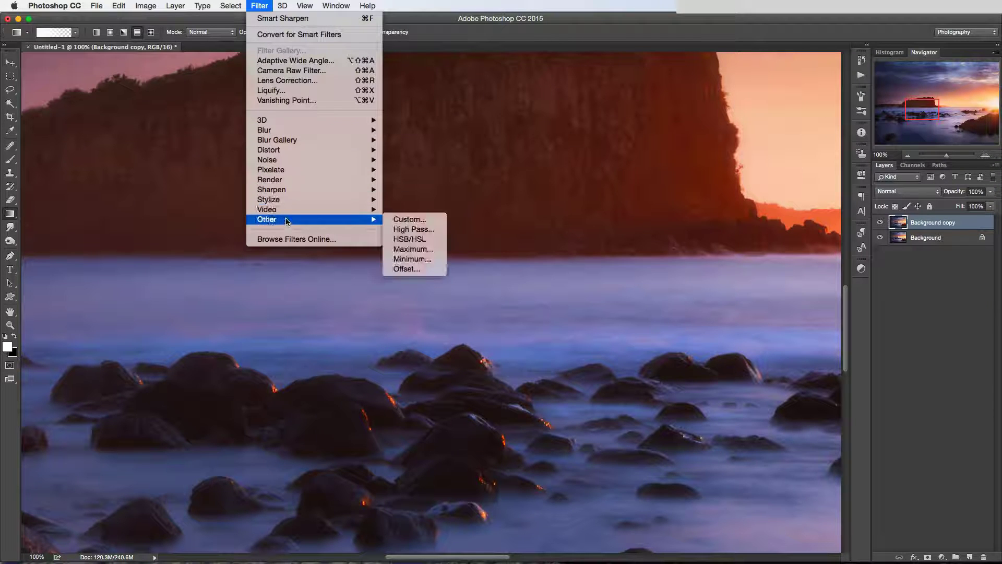
{"action": "left_click", "coordinate": [420, 230]}
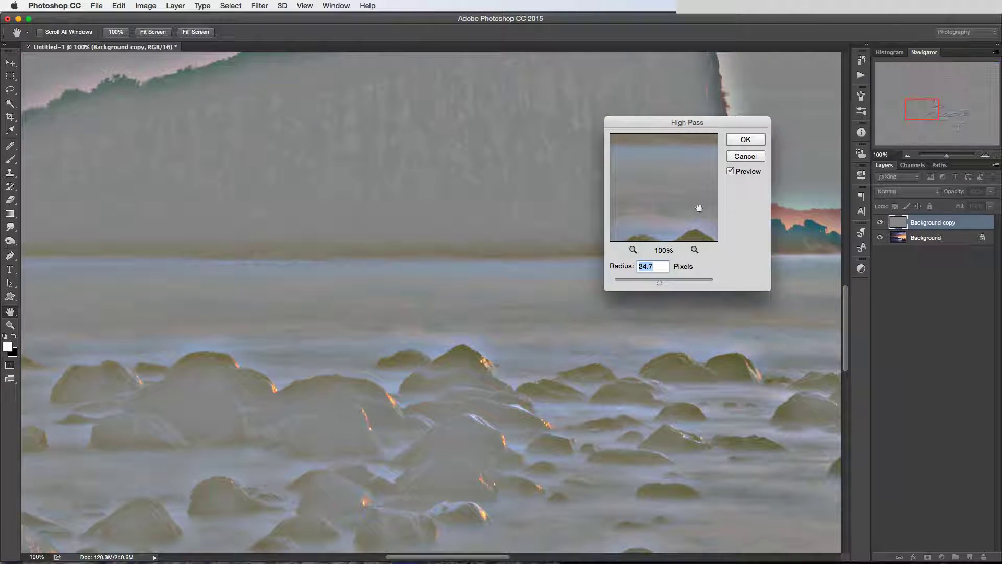
{"action": "left_click_drag", "start_coordinate": [659, 283], "coordinate": [625, 285]}
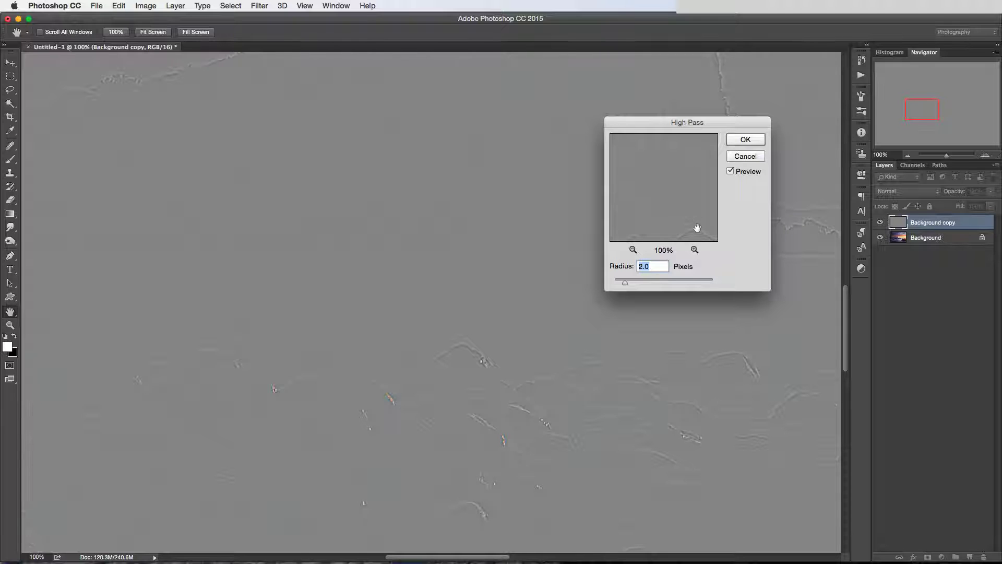
{"action": "left_click_drag", "start_coordinate": [625, 282], "coordinate": [623, 285]}
{"action": "left_click_drag", "start_coordinate": [623, 281], "coordinate": [631, 281]}
{"action": "left_click_drag", "start_coordinate": [633, 283], "coordinate": [635, 283]}
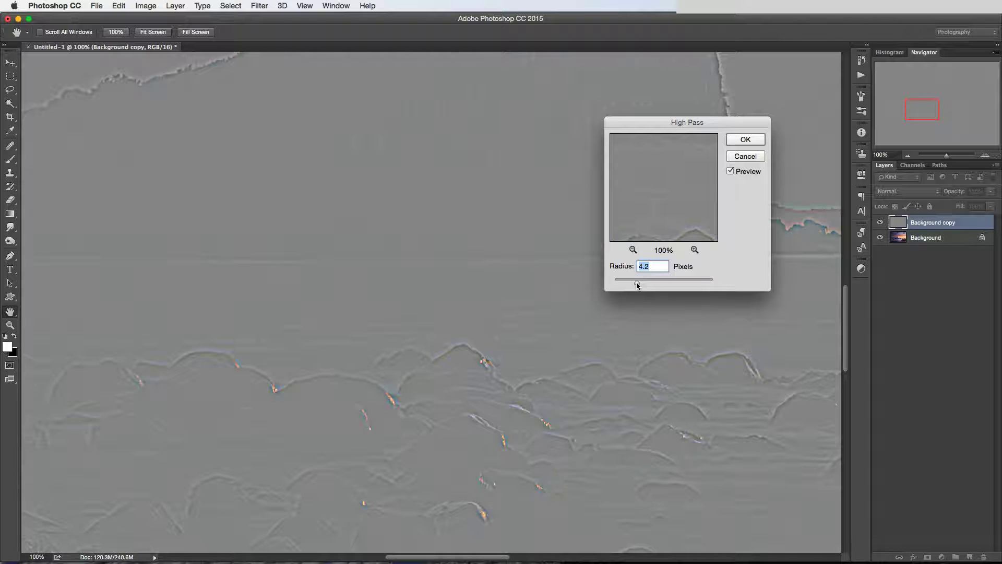
{"action": "left_click_drag", "start_coordinate": [635, 284], "coordinate": [618, 284]}
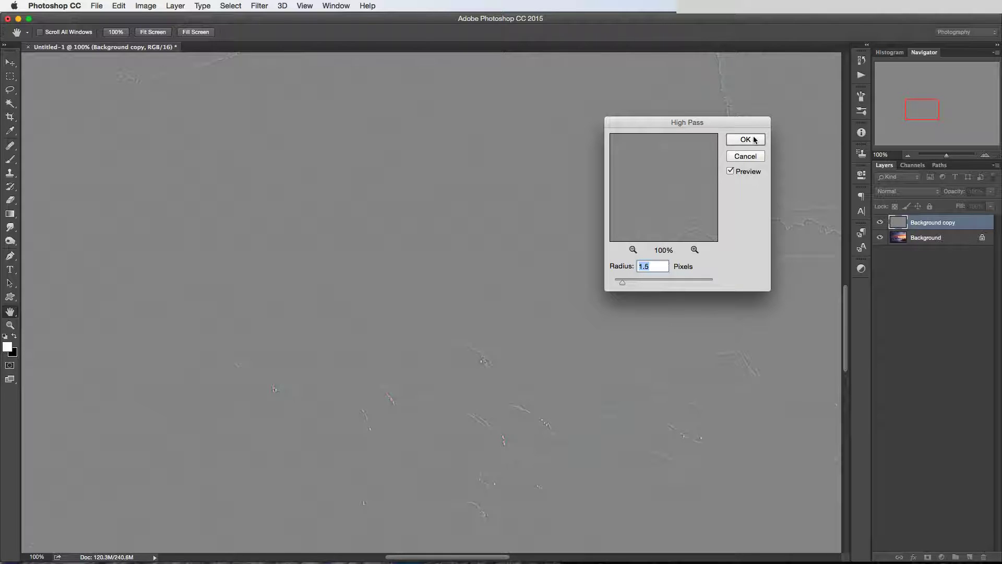
Apply the 1.5-pixel High Pass and set the Background copy blend mode to Overlay.
{"action": "left_click", "coordinate": [746, 139]}
{"action": "key", "text": "g"}
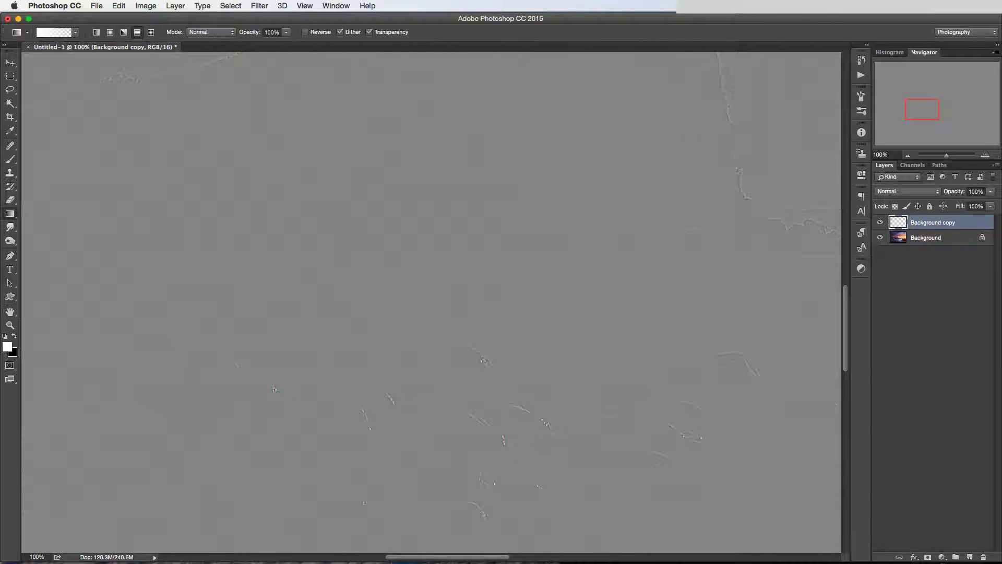
{"action": "left_click", "coordinate": [905, 192]}
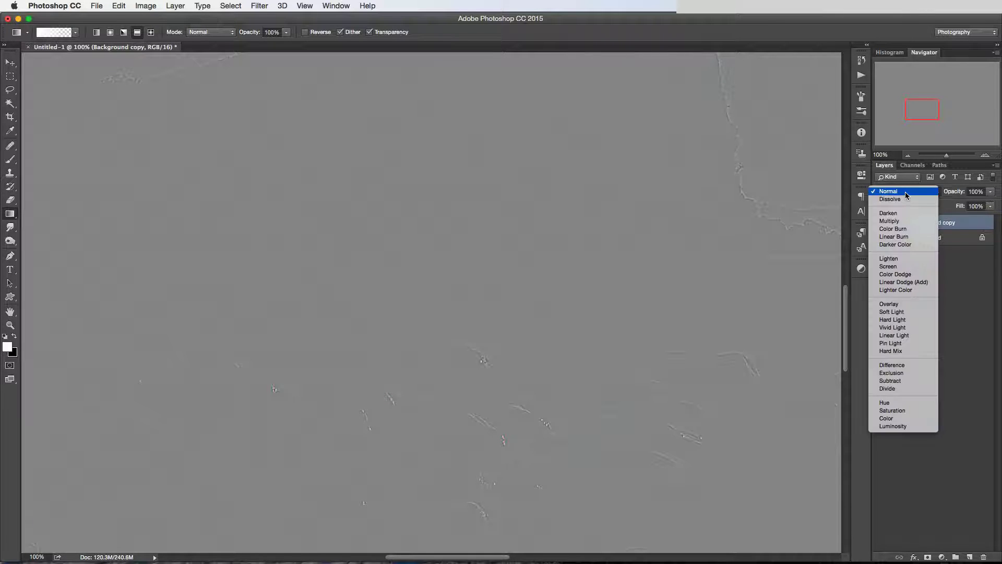
{"action": "left_click", "coordinate": [897, 305]}
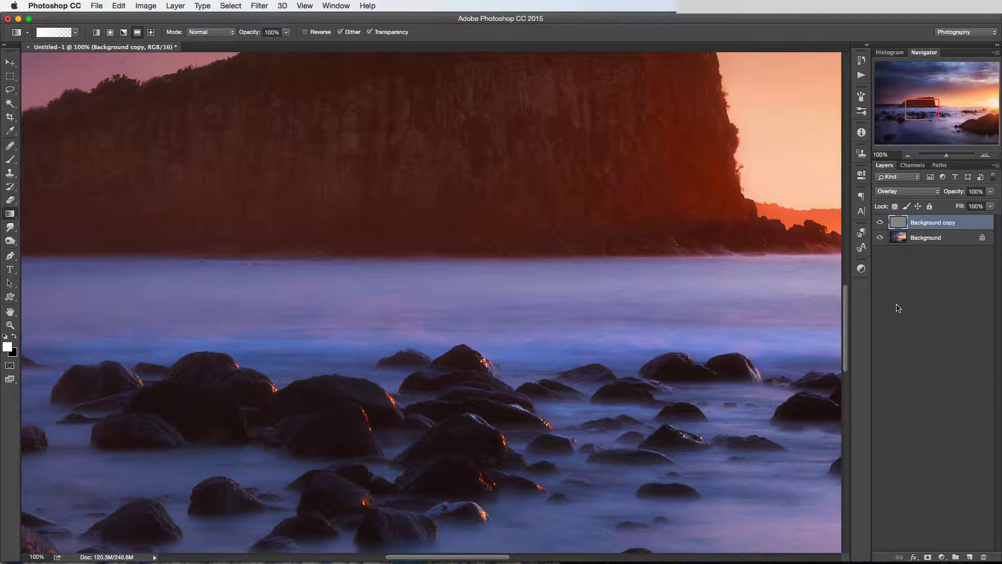
Toggle the Overlay high-pass layer's visibility repeatedly to compare before and after, leaving it visible.
{"action": "left_click", "coordinate": [881, 223]}
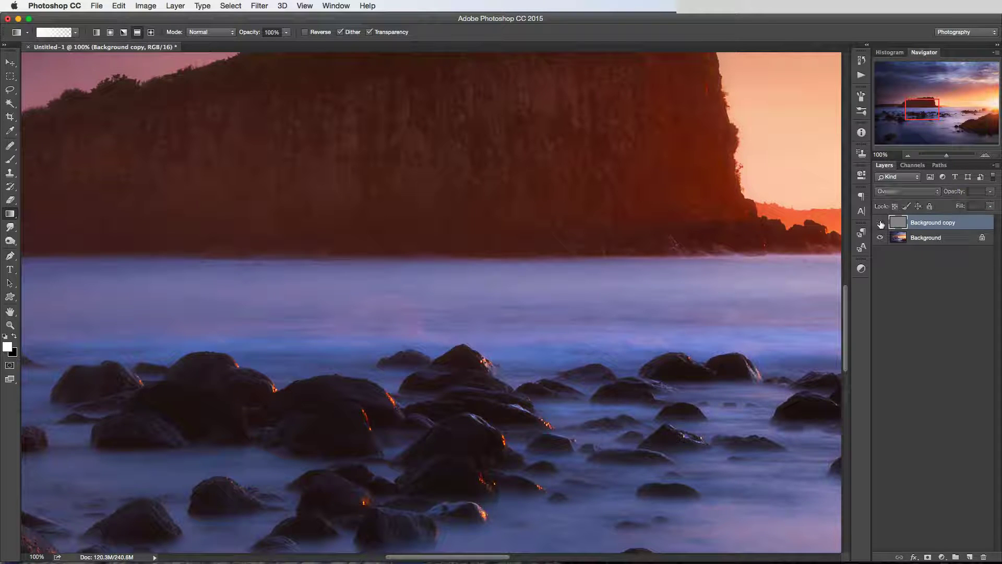
{"action": "left_click", "coordinate": [881, 223]}
{"action": "left_click", "coordinate": [880, 223]}
{"action": "left_click", "coordinate": [880, 223]}
{"action": "left_click", "coordinate": [881, 223]}
{"action": "left_click", "coordinate": [881, 223]}
{"action": "left_click", "coordinate": [880, 223]}
{"action": "left_click", "coordinate": [881, 223]}
{"action": "left_click", "coordinate": [881, 224]}
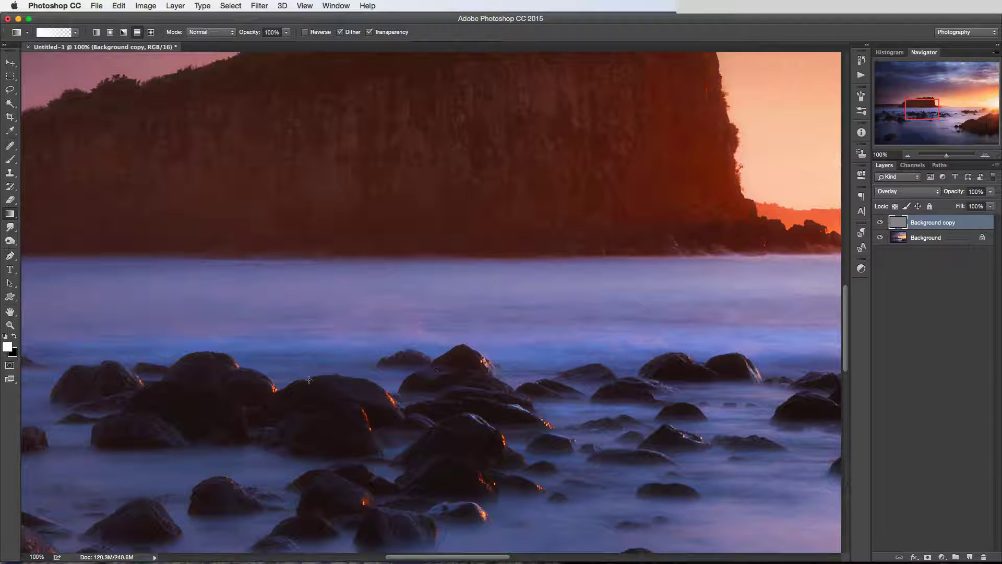
{"action": "left_click", "coordinate": [881, 223]}
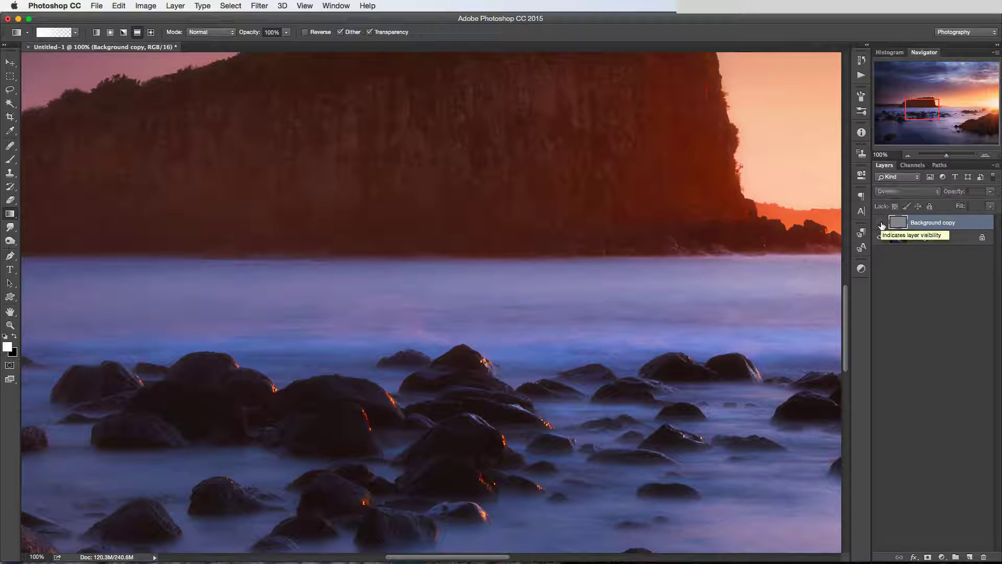
{"action": "left_click", "coordinate": [881, 224]}
{"action": "left_click", "coordinate": [881, 223]}
{"action": "left_click", "coordinate": [881, 224]}
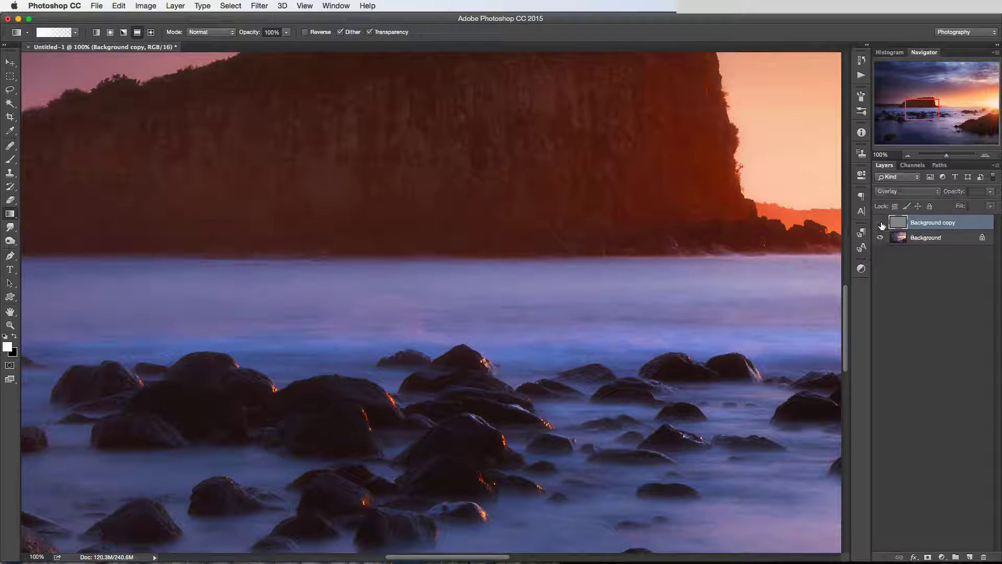
{"action": "left_click", "coordinate": [881, 224]}
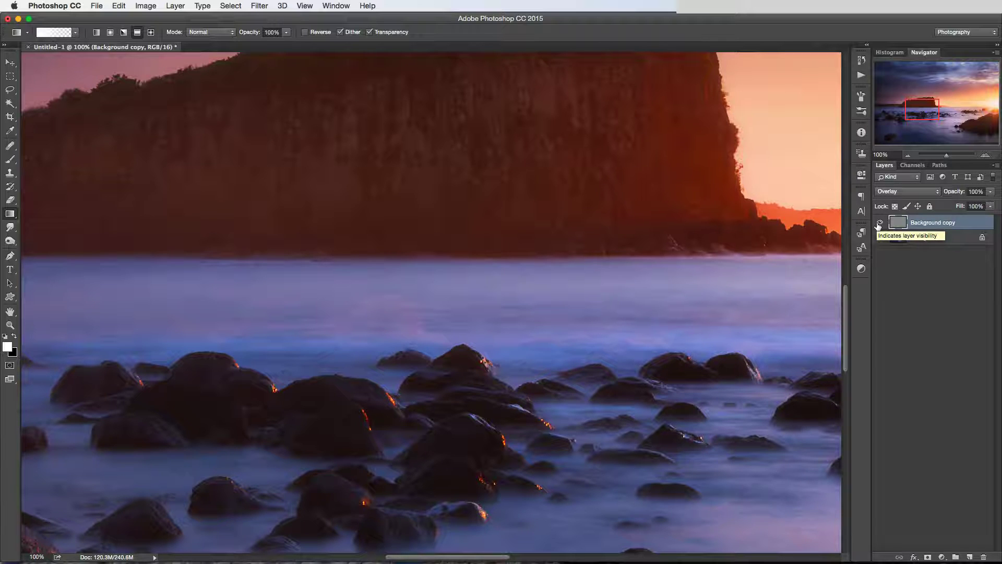
Use the History panel to revert to the freshly duplicated Background copy layer.
{"action": "left_click", "coordinate": [861, 59]}
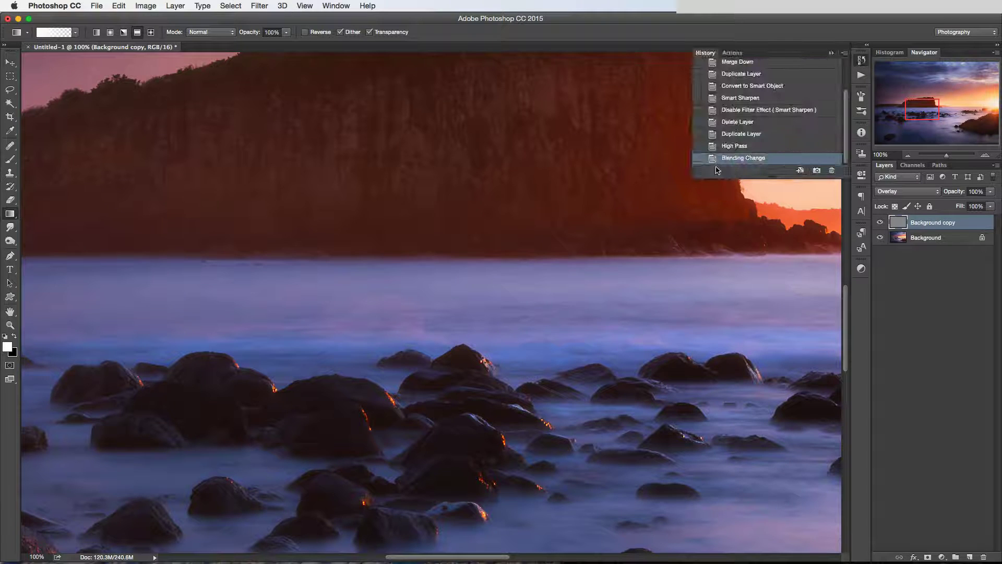
{"action": "left_click", "coordinate": [747, 146]}
{"action": "left_click", "coordinate": [750, 135]}
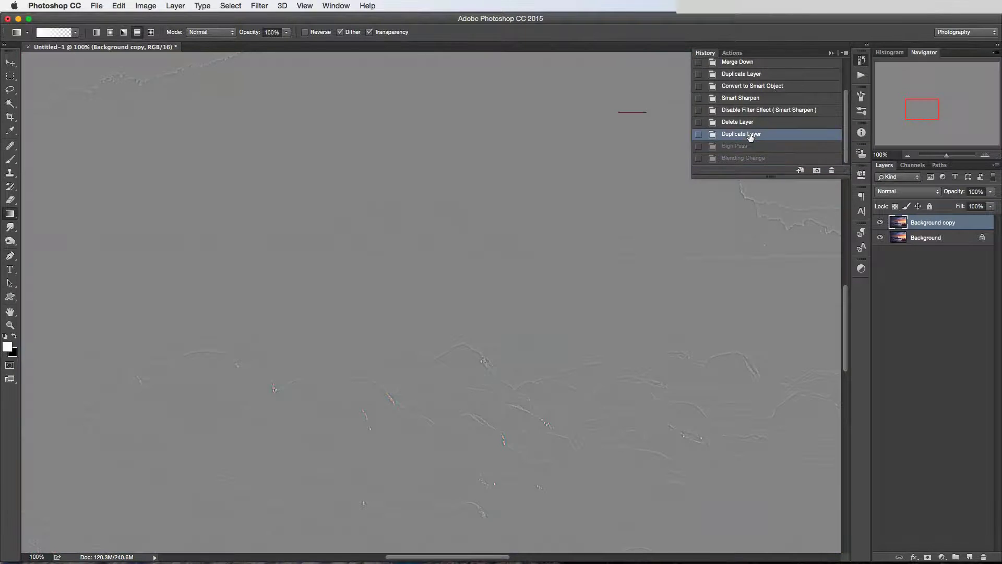
{"action": "left_click", "coordinate": [861, 59]}
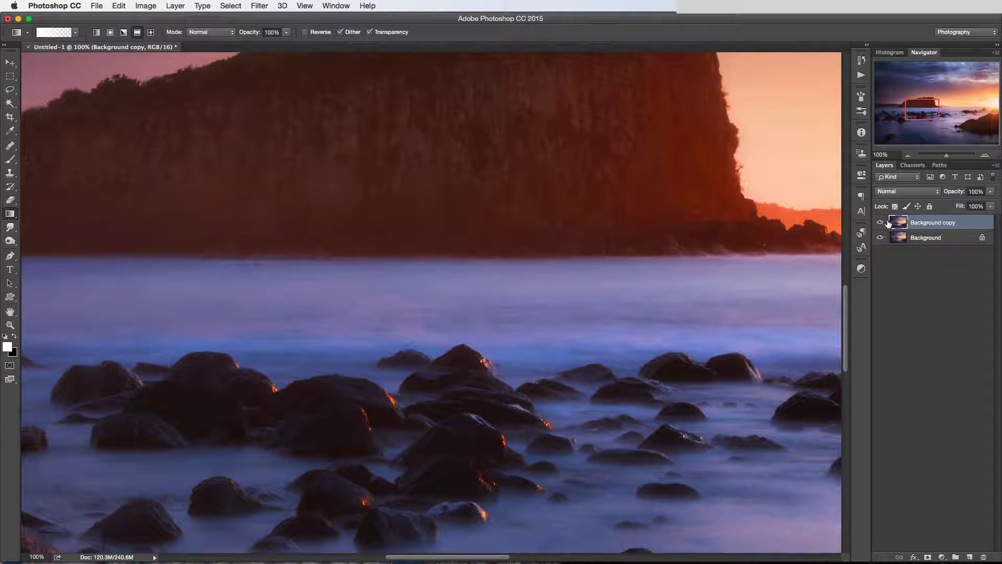
Apply Filter > Other > High Pass with a 6.8-pixel radius.
{"action": "left_click", "coordinate": [259, 5]}
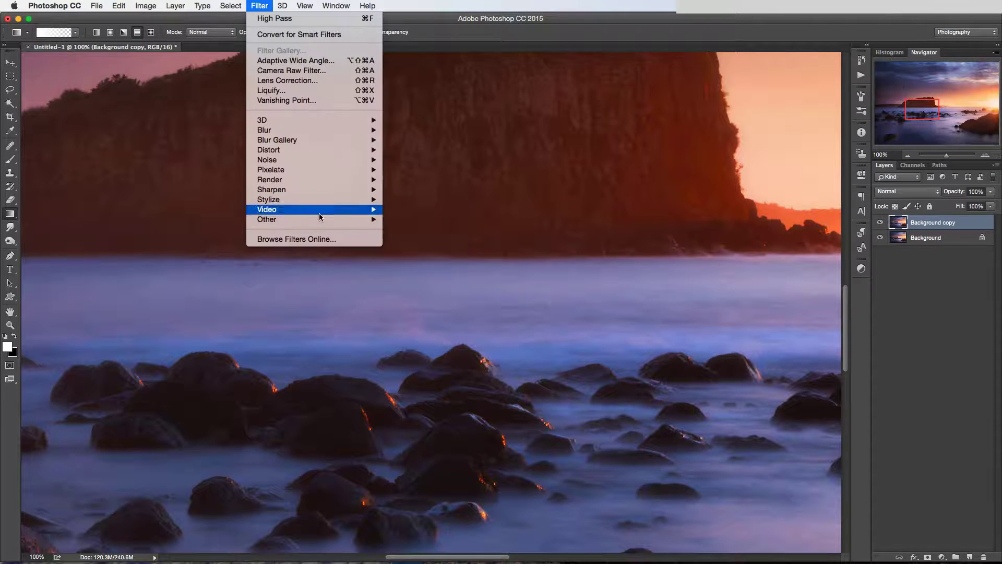
{"action": "mouse_move", "coordinate": [324, 219]}
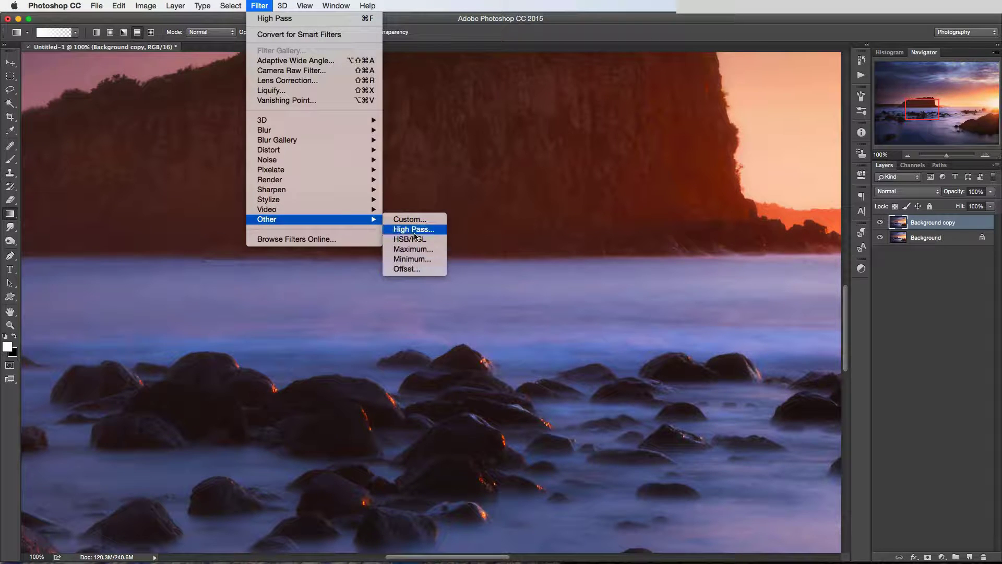
{"action": "left_click", "coordinate": [415, 234]}
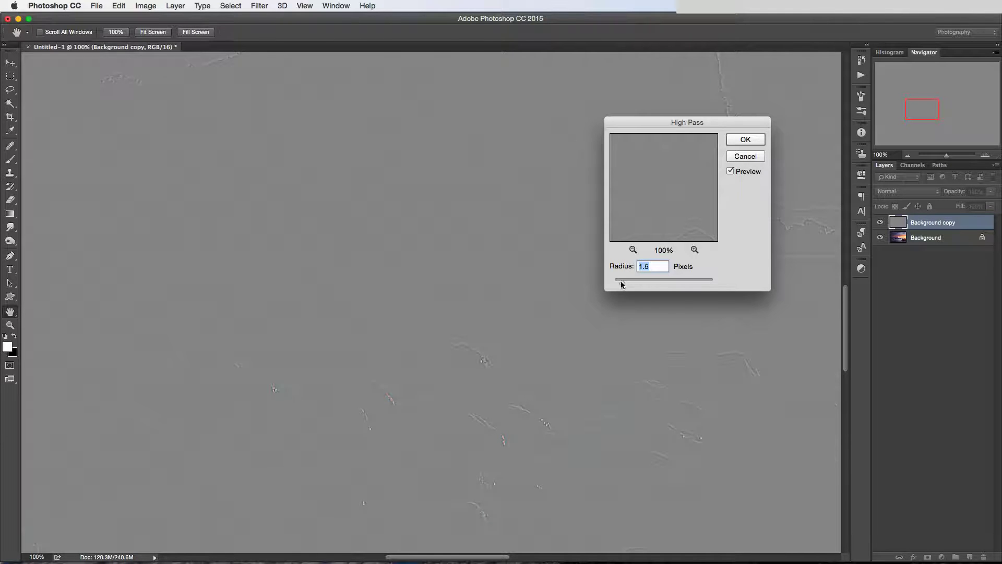
{"action": "left_click_drag", "start_coordinate": [629, 283], "coordinate": [636, 284]}
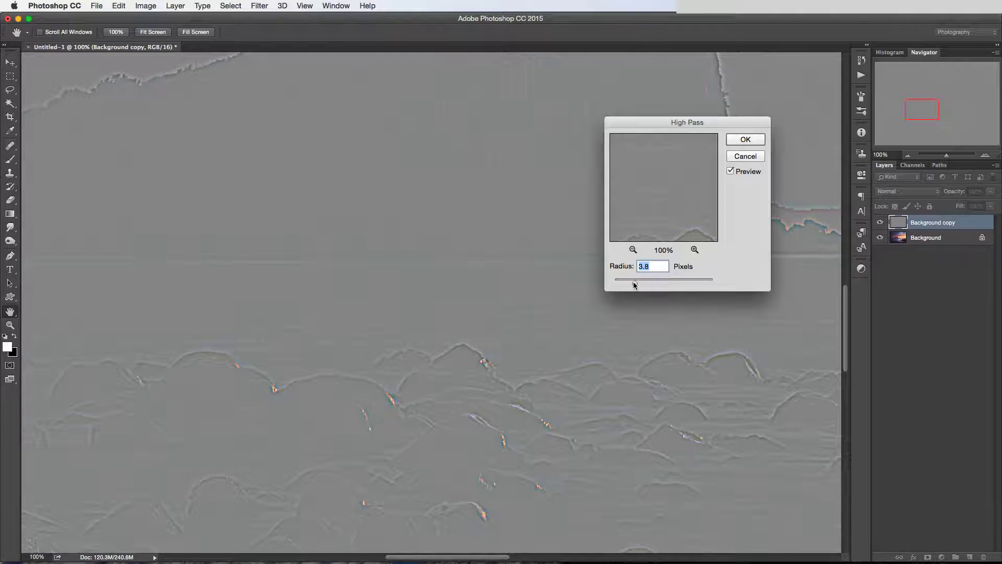
{"action": "left_click_drag", "start_coordinate": [635, 284], "coordinate": [645, 285]}
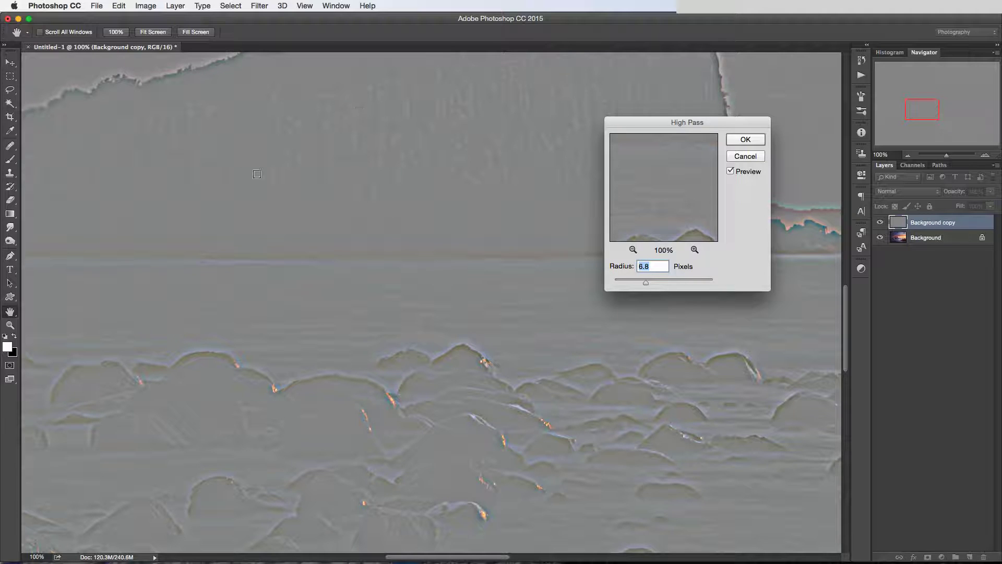
{"action": "left_click", "coordinate": [746, 140]}
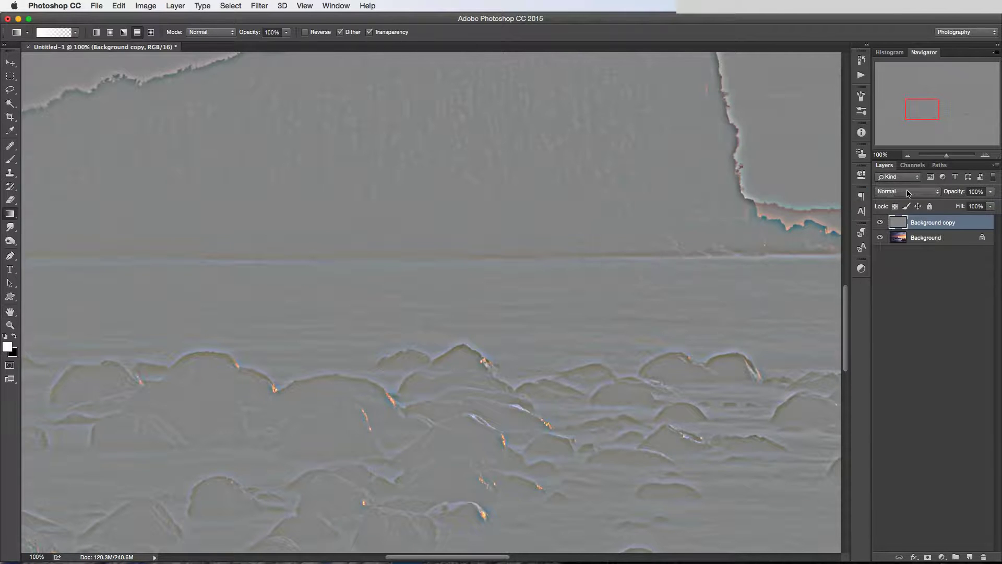
Set the 6.8-pixel high-pass layer to Overlay and toggle its visibility to compare the sharpening.
{"action": "left_click", "coordinate": [906, 191]}
{"action": "left_click", "coordinate": [904, 304]}
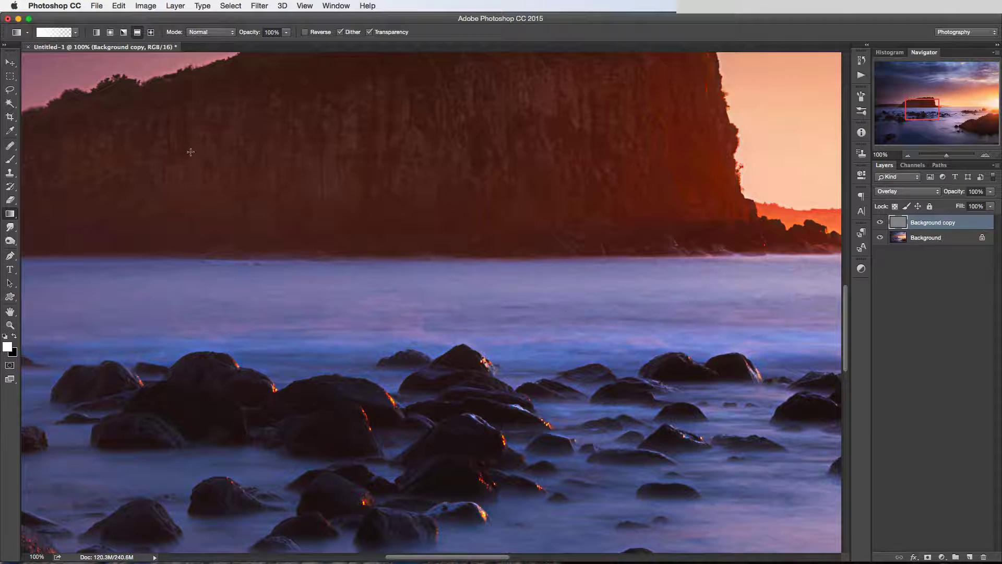
{"action": "left_click", "coordinate": [881, 223]}
{"action": "left_click", "coordinate": [881, 224]}
Add a layer mask to Background copy and invert it to black.
{"action": "left_click", "coordinate": [928, 557]}
{"action": "key", "text": "x"}
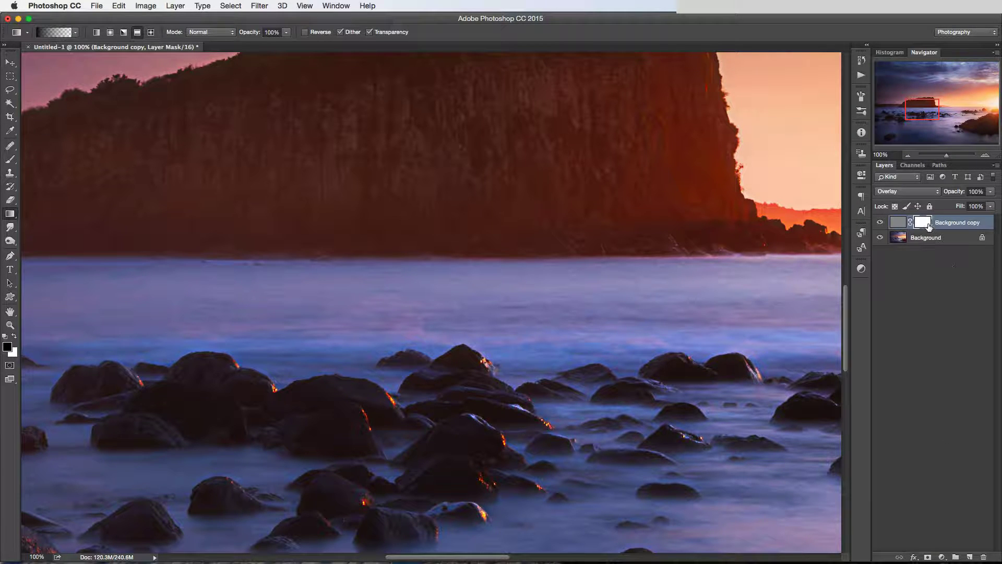
{"action": "key", "text": "super+i"}
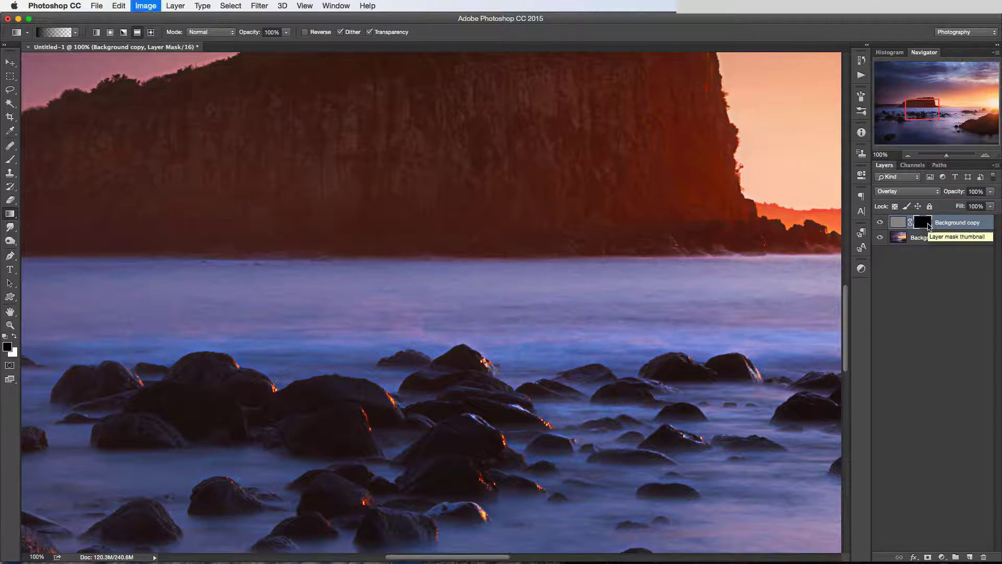
Paint white on the mask over the cliff face with a 300 px brush.
{"action": "left_click", "coordinate": [10, 160]}
{"action": "left_click", "coordinate": [14, 336]}
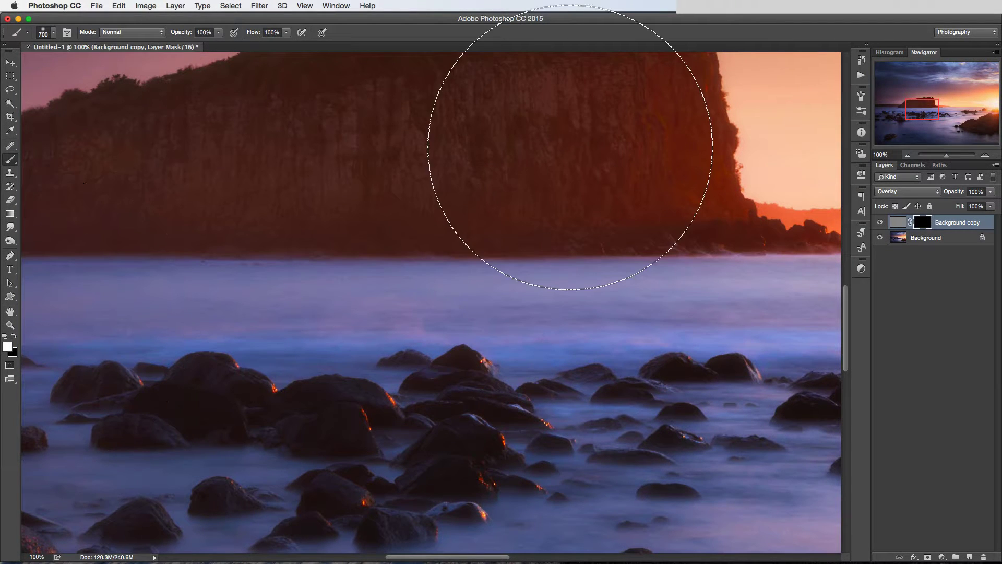
{"action": "key", "text": "bracketleft"}
{"action": "key", "text": "bracketleft"}
{"action": "key", "text": "bracketleft"}
{"action": "key", "text": "bracketleft"}
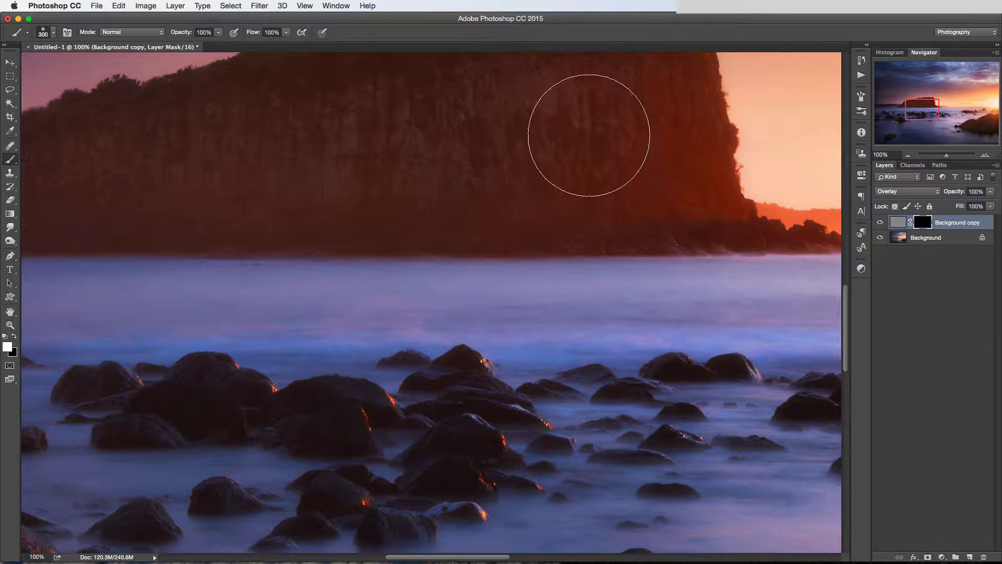
{"action": "left_click_drag", "start_coordinate": [588, 130], "coordinate": [349, 165]}
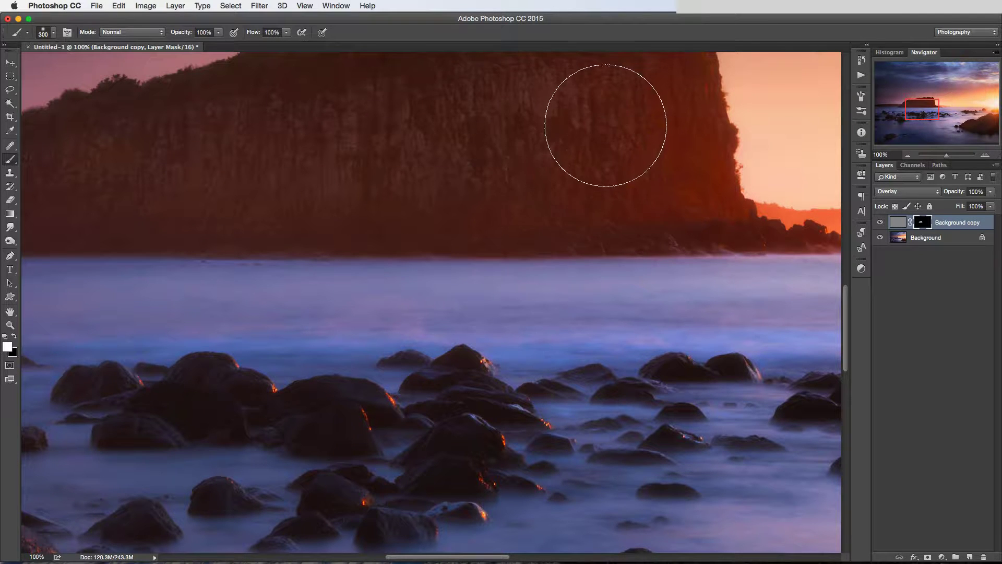
{"action": "left_click_drag", "start_coordinate": [923, 108], "coordinate": [924, 103]}
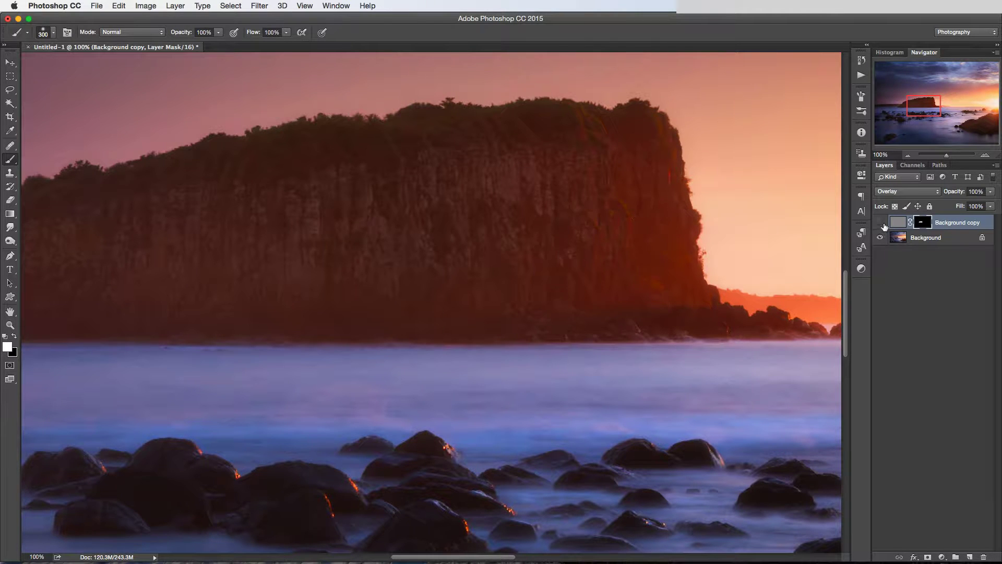
Toggle the high-pass layer on and off to compare the cliff sharpening, ending visible.
{"action": "left_click", "coordinate": [881, 223]}
{"action": "left_click", "coordinate": [882, 223]}
{"action": "left_click", "coordinate": [882, 224]}
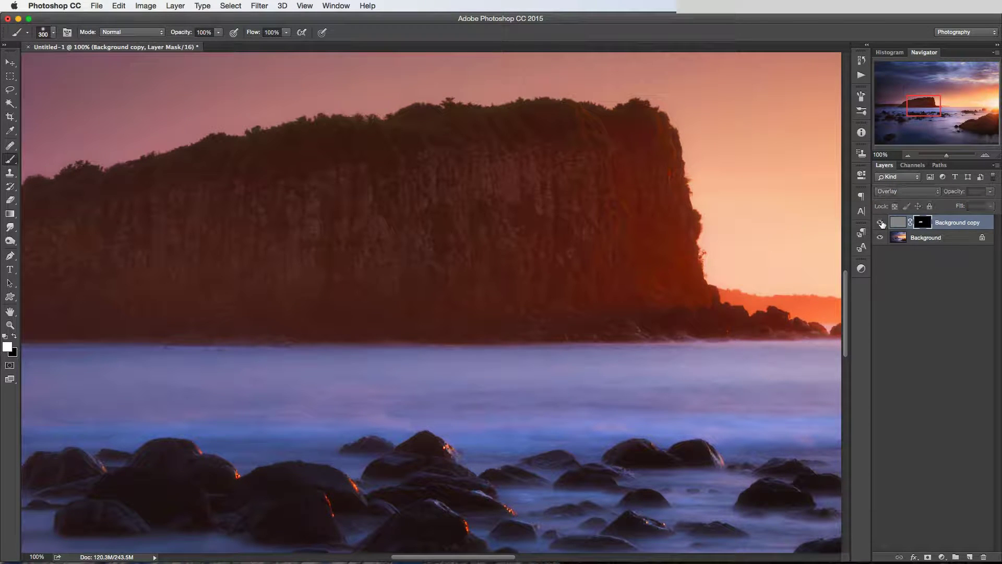
{"action": "left_click", "coordinate": [882, 223]}
{"action": "left_click", "coordinate": [882, 224]}
{"action": "left_click", "coordinate": [881, 223]}
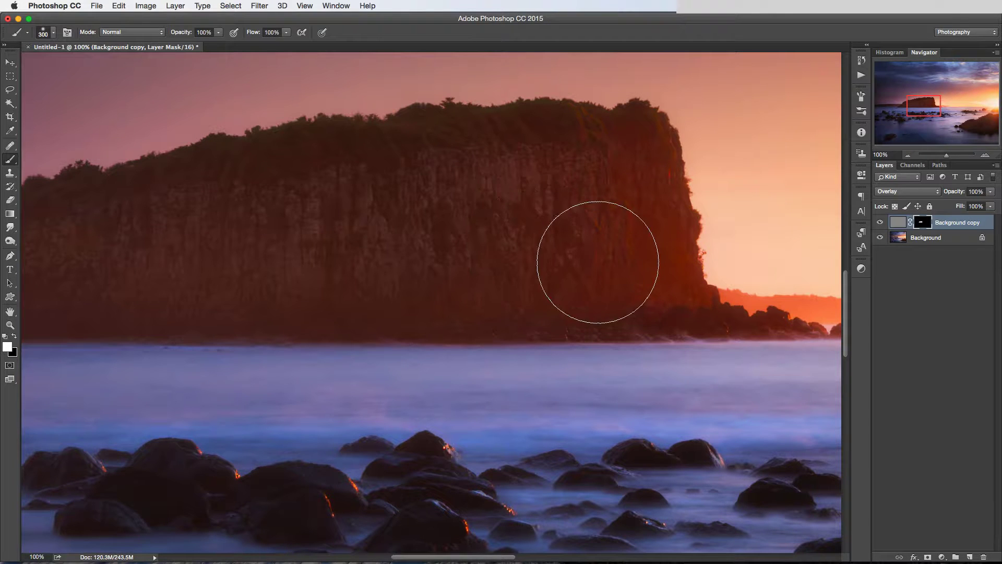
Zoom out on the sky and paint white on the mask over the clouds.
{"action": "left_click_drag", "start_coordinate": [930, 110], "coordinate": [929, 89]}
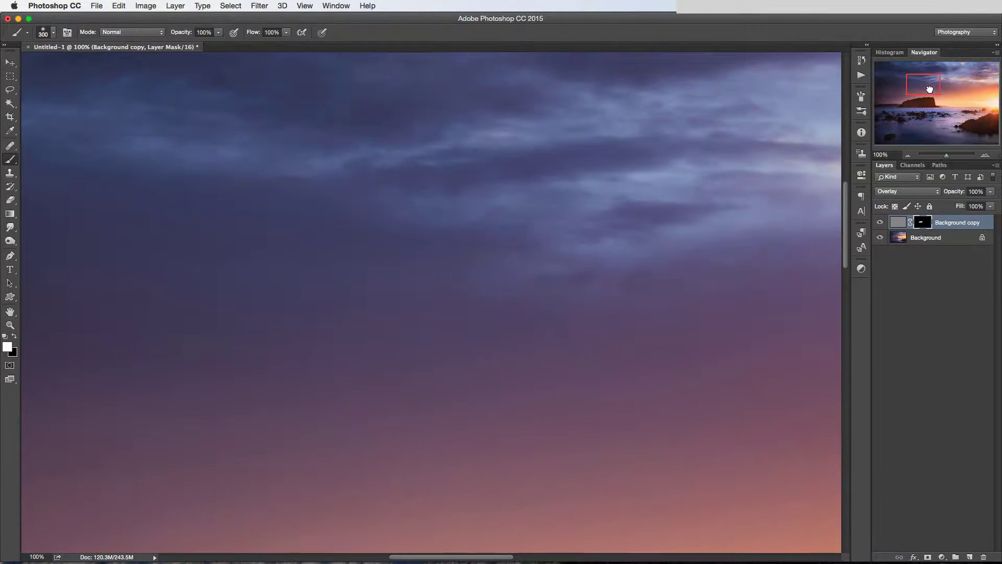
{"action": "left_click", "coordinate": [908, 156]}
{"action": "left_click", "coordinate": [909, 155]}
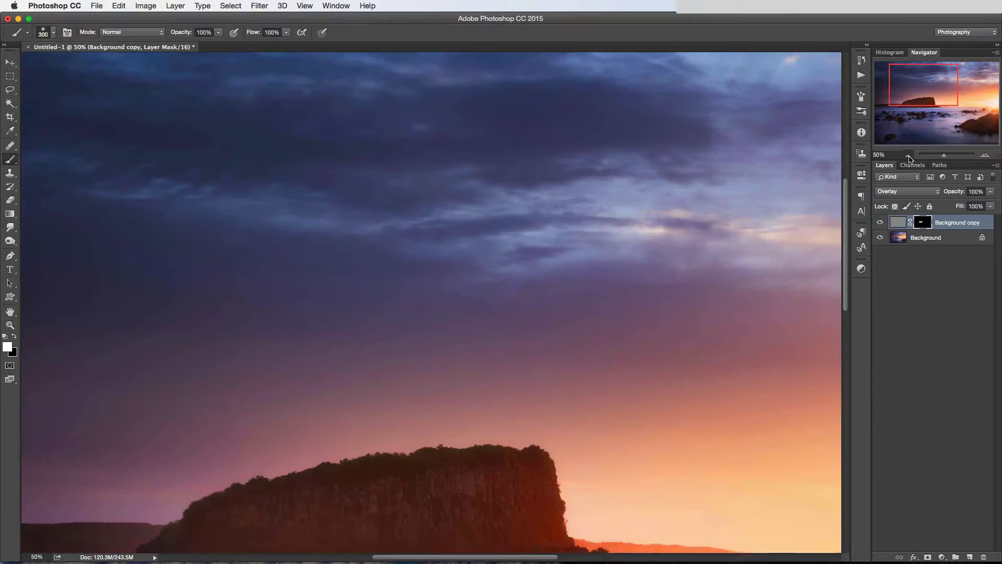
{"action": "left_click", "coordinate": [909, 156]}
{"action": "left_click", "coordinate": [908, 156]}
{"action": "mouse_move", "coordinate": [434, 126]}
{"action": "left_mouse_down"}
{"action": "mouse_move", "coordinate": [368, 144]}
{"action": "mouse_move", "coordinate": [467, 121]}
{"action": "mouse_move", "coordinate": [387, 108]}
{"action": "left_mouse_up"}
At 100% zoom, paint white over the lower clouds, pink cloud band and upper clouds.
{"action": "left_click", "coordinate": [985, 155]}
{"action": "left_click", "coordinate": [984, 155]}
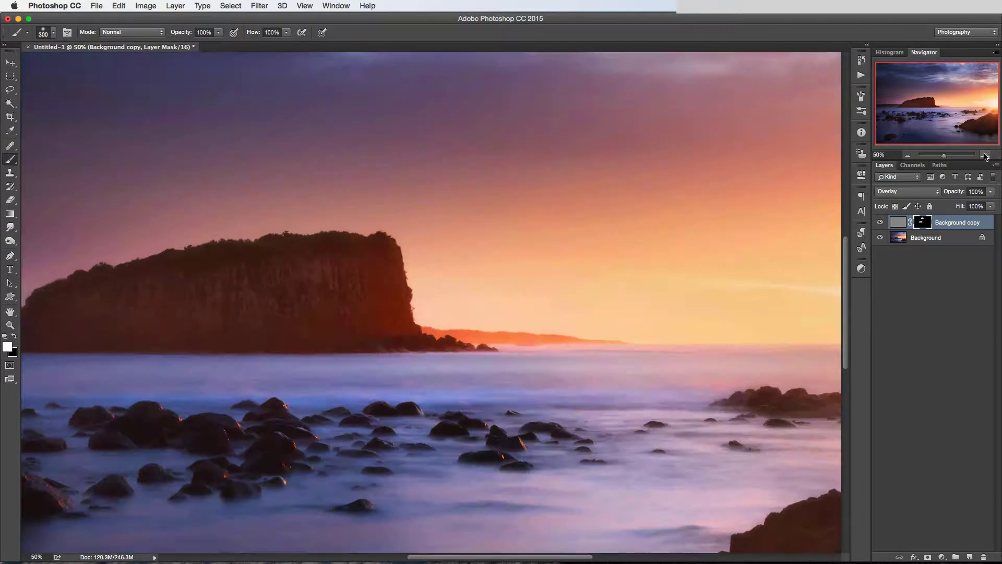
{"action": "left_click", "coordinate": [984, 155]}
{"action": "left_click", "coordinate": [984, 155]}
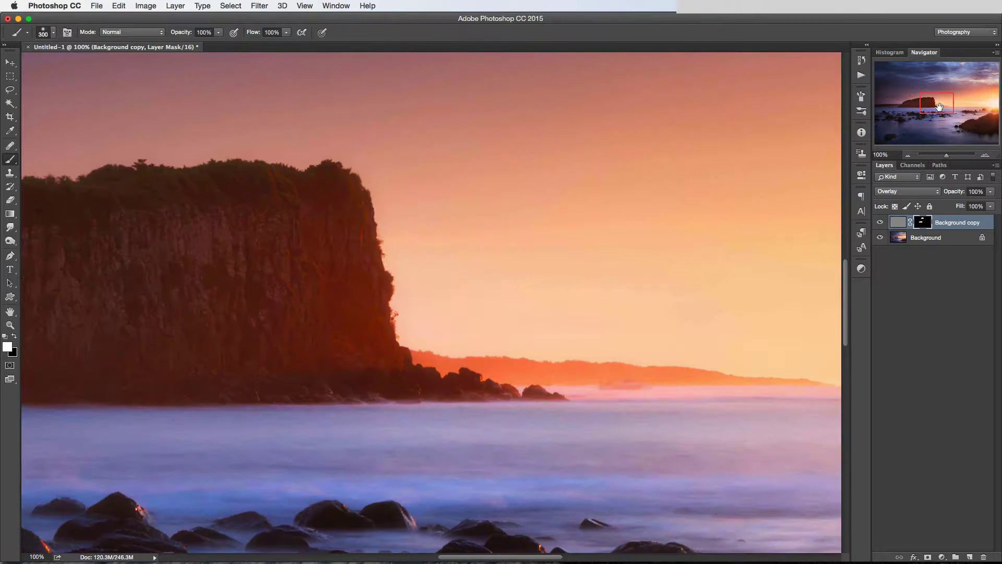
{"action": "left_click", "coordinate": [927, 73]}
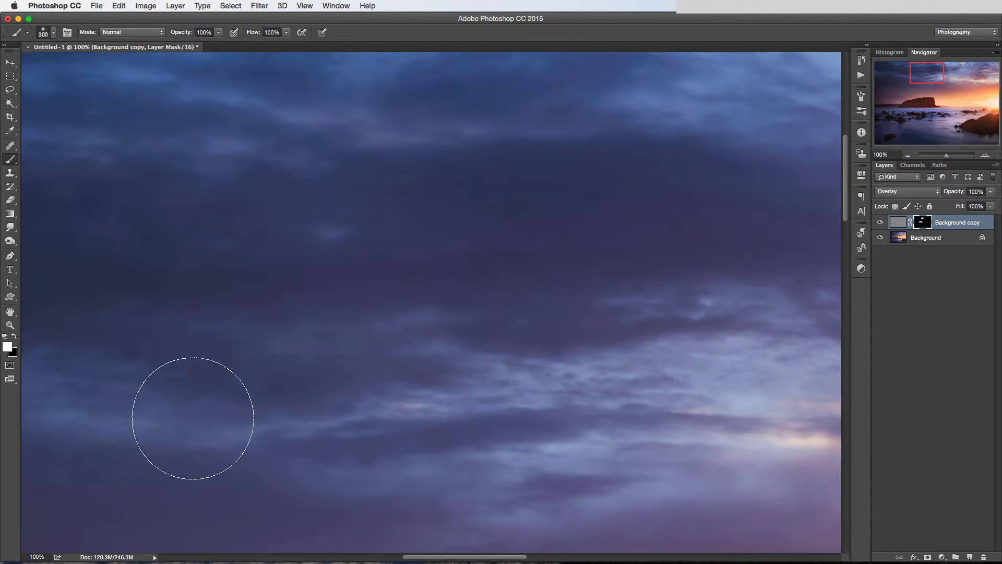
{"action": "mouse_move", "coordinate": [193, 418]}
{"action": "left_mouse_down"}
{"action": "mouse_move", "coordinate": [568, 388]}
{"action": "mouse_move", "coordinate": [178, 390]}
{"action": "left_mouse_up"}
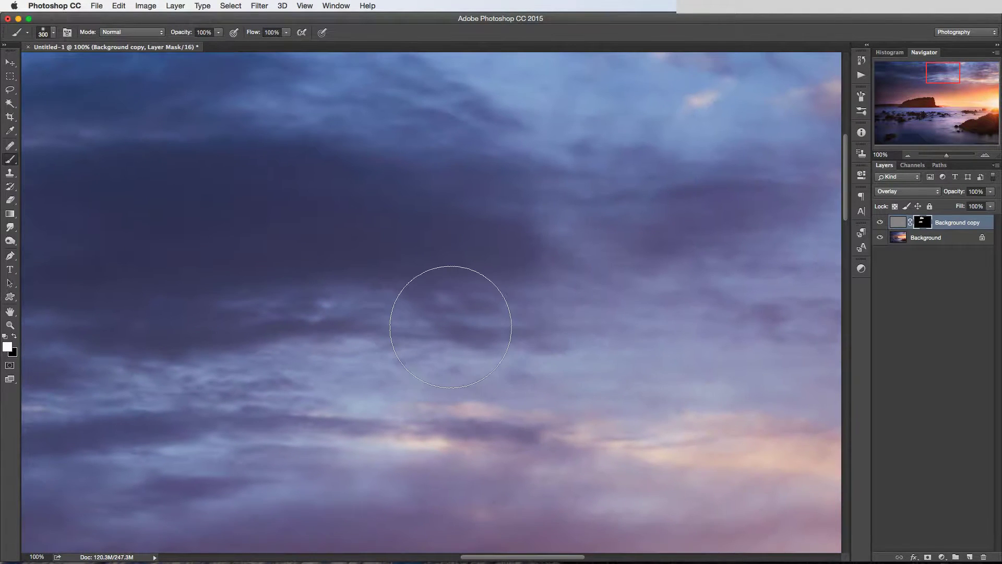
{"action": "mouse_move", "coordinate": [535, 387]}
{"action": "left_mouse_down"}
{"action": "mouse_move", "coordinate": [298, 226]}
{"action": "mouse_move", "coordinate": [611, 313]}
{"action": "mouse_move", "coordinate": [222, 217]}
{"action": "left_mouse_up"}
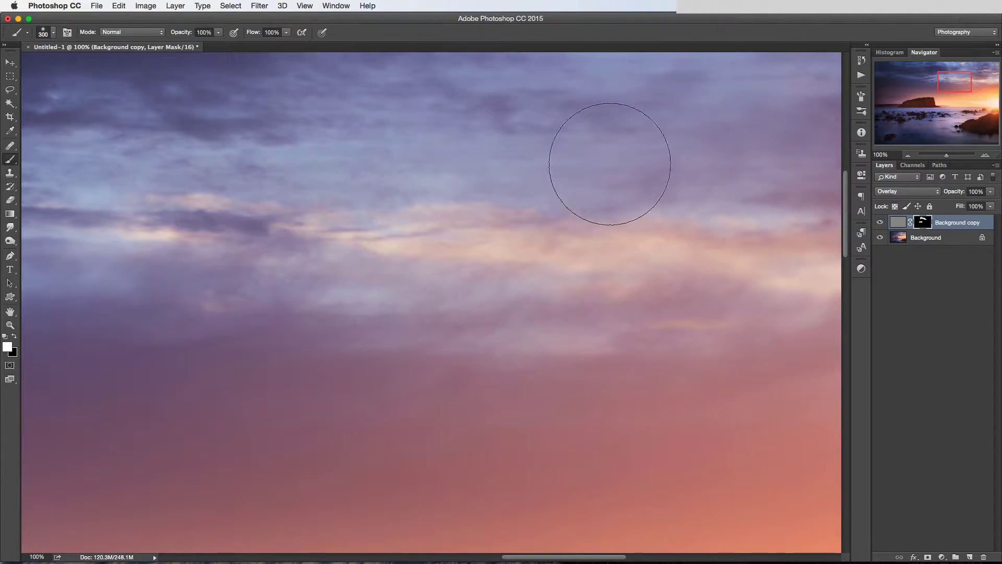
{"action": "left_click_drag", "start_coordinate": [533, 166], "coordinate": [179, 398]}
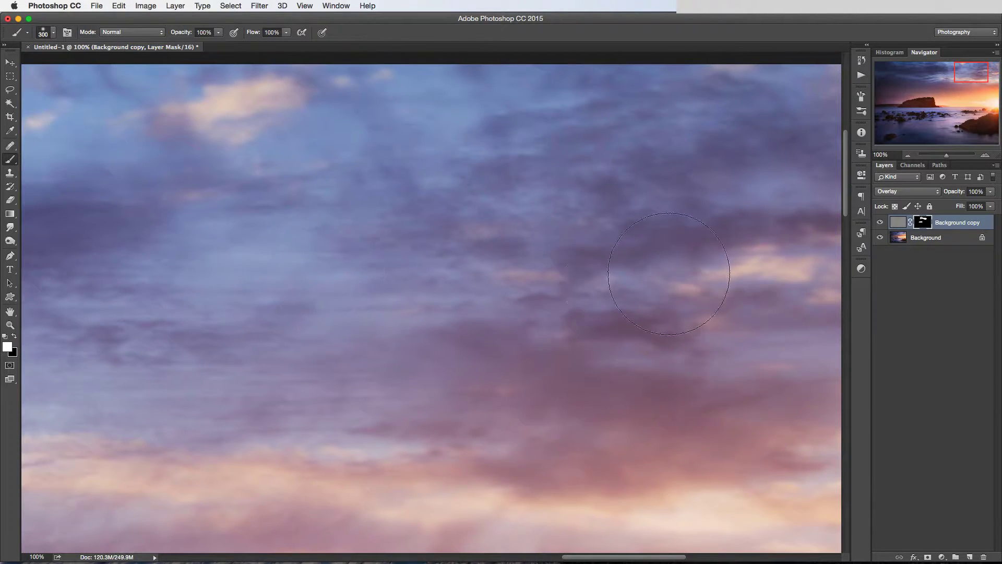
{"action": "mouse_move", "coordinate": [634, 220]}
{"action": "left_mouse_down"}
{"action": "mouse_move", "coordinate": [519, 264]}
{"action": "mouse_move", "coordinate": [199, 157]}
{"action": "mouse_move", "coordinate": [143, 272]}
{"action": "left_mouse_up"}
Toggle the high-pass layer to compare, then zoom out to view the whole image.
{"action": "left_click", "coordinate": [880, 223]}
{"action": "left_click", "coordinate": [881, 223]}
{"action": "left_click", "coordinate": [881, 222]}
{"action": "left_click", "coordinate": [881, 223]}
{"action": "left_click", "coordinate": [880, 223]}
{"action": "left_click", "coordinate": [907, 156]}
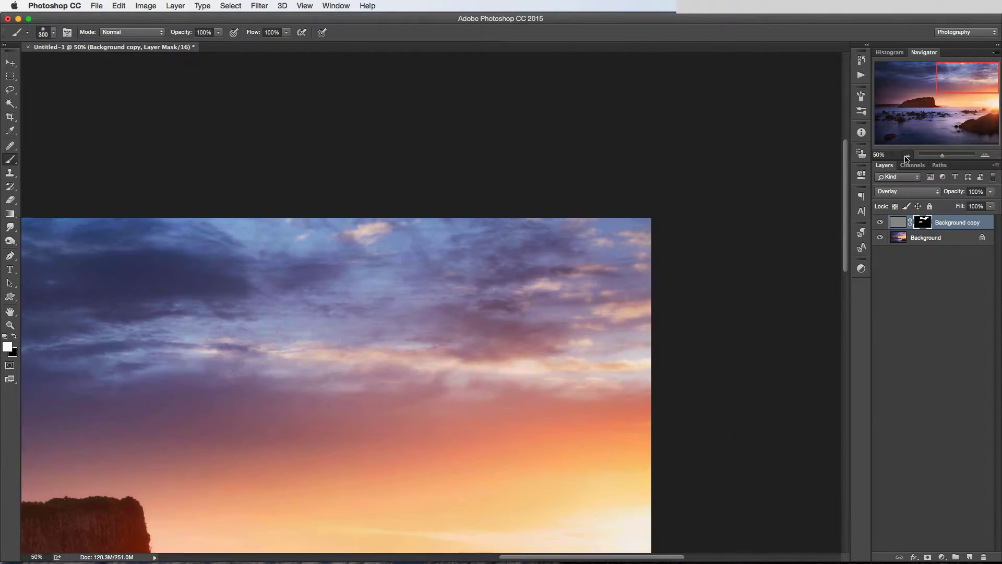
{"action": "left_click", "coordinate": [906, 156]}
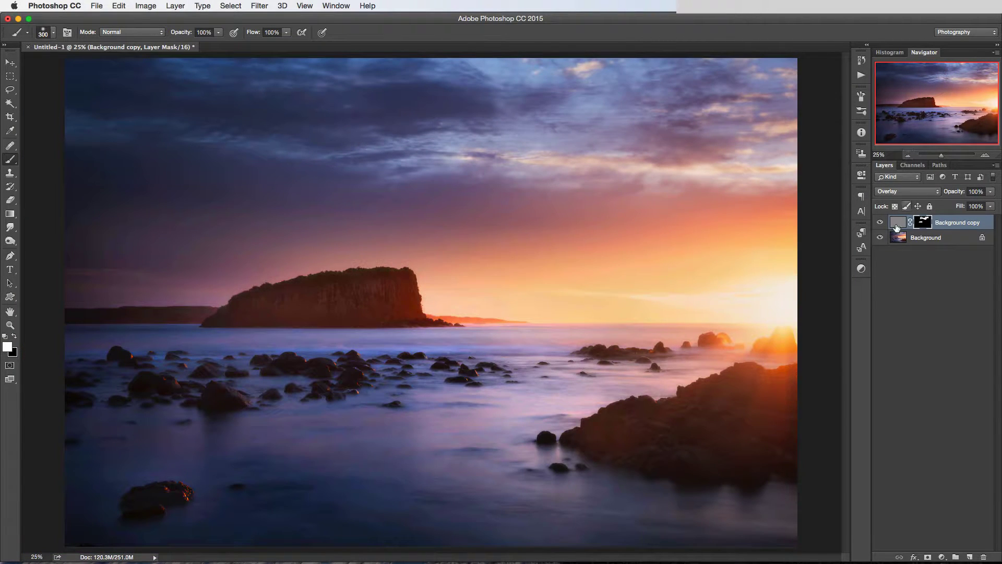